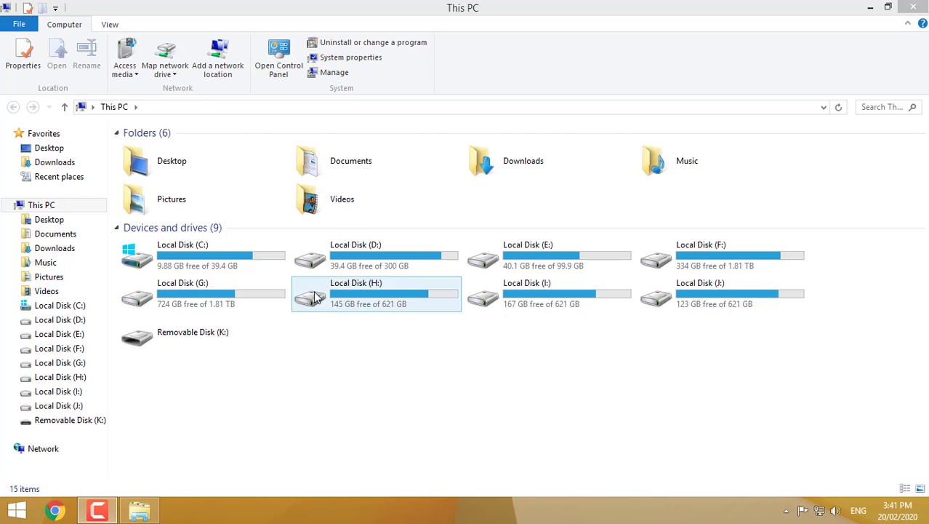
# - Try to quick-format Removable Disk (K:) as NTFS with a 4096-byte allocation unit size
pyautogui.click(209, 334)
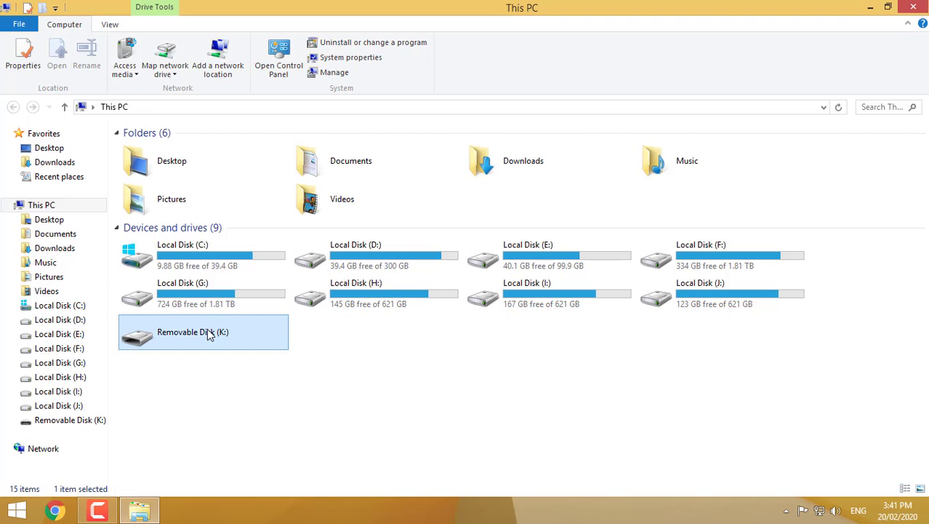
pyautogui.rightClick(207, 329)
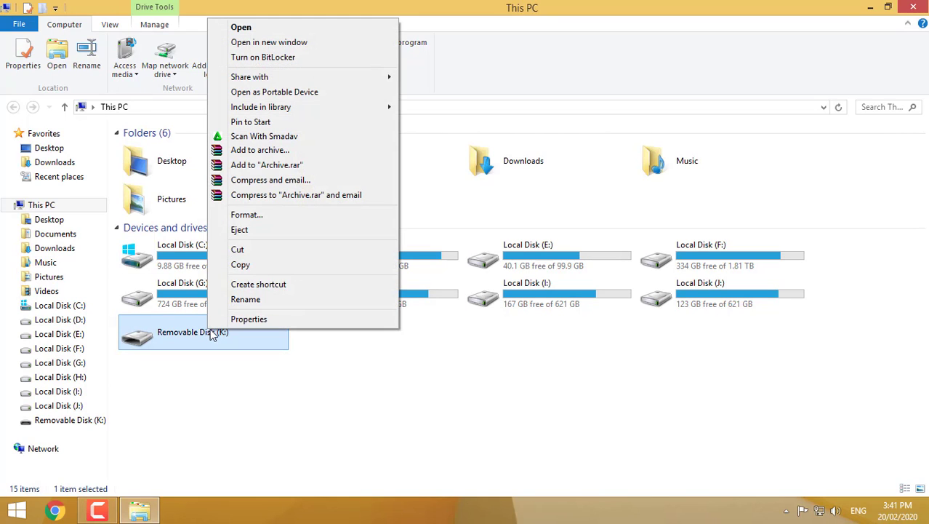
pyautogui.click(244, 216)
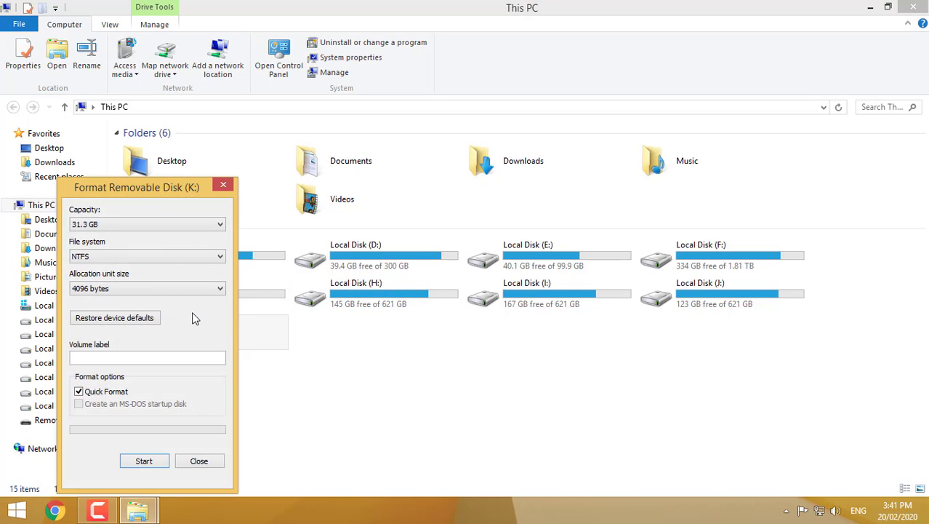
pyautogui.click(144, 461)
pyautogui.click(498, 256)
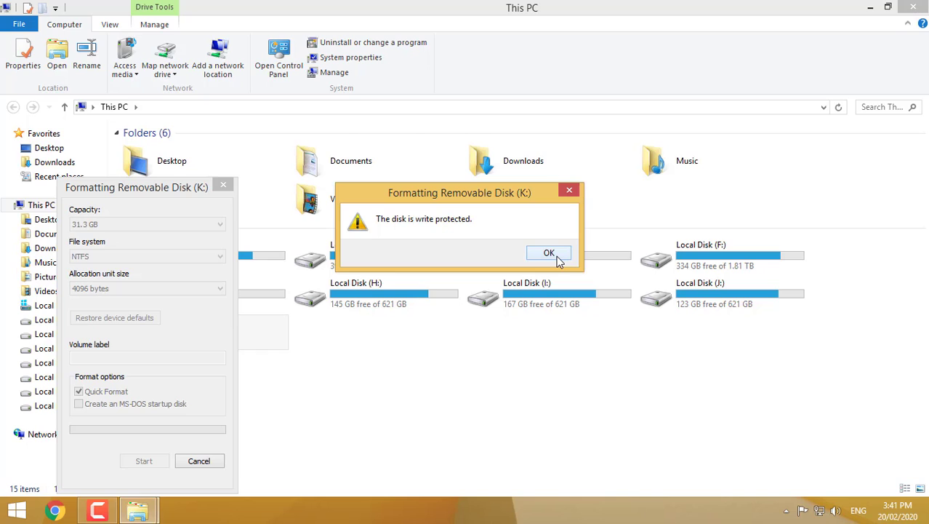
pyautogui.click(549, 253)
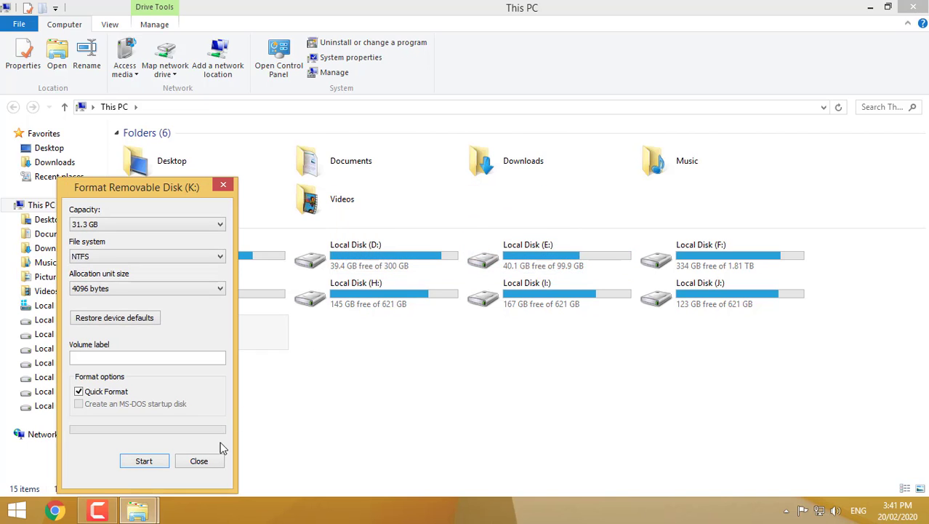
pyautogui.click(199, 461)
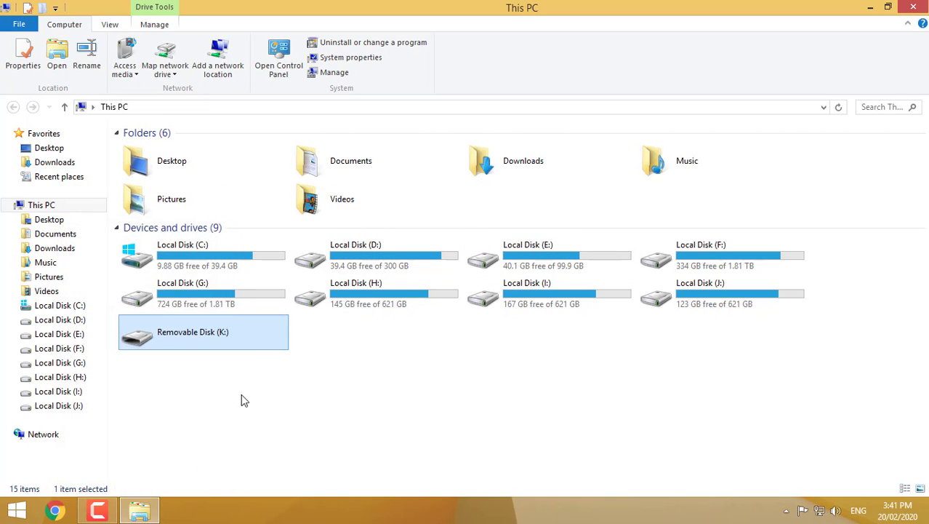
# - Try to open Removable Disk (K:) to check its accessibility, and close the File Explorer window
pyautogui.doubleClick(254, 342)
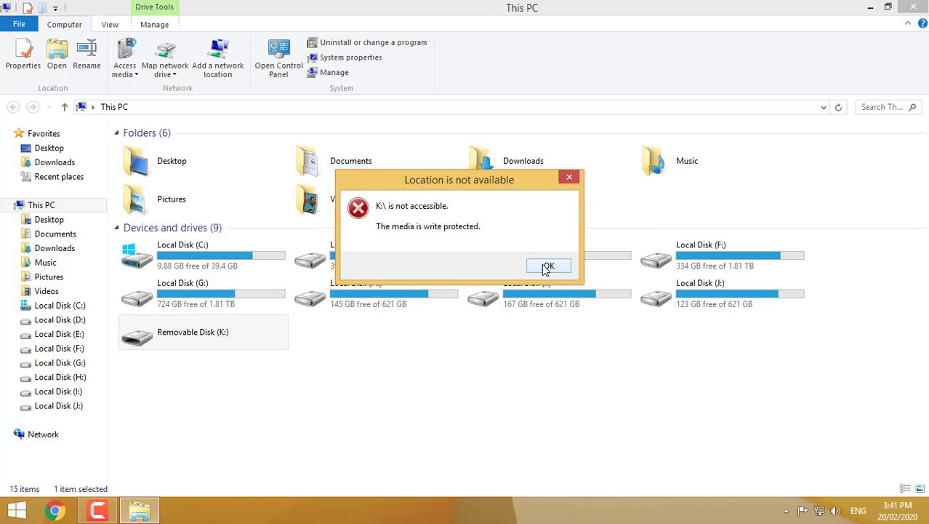
pyautogui.click(548, 267)
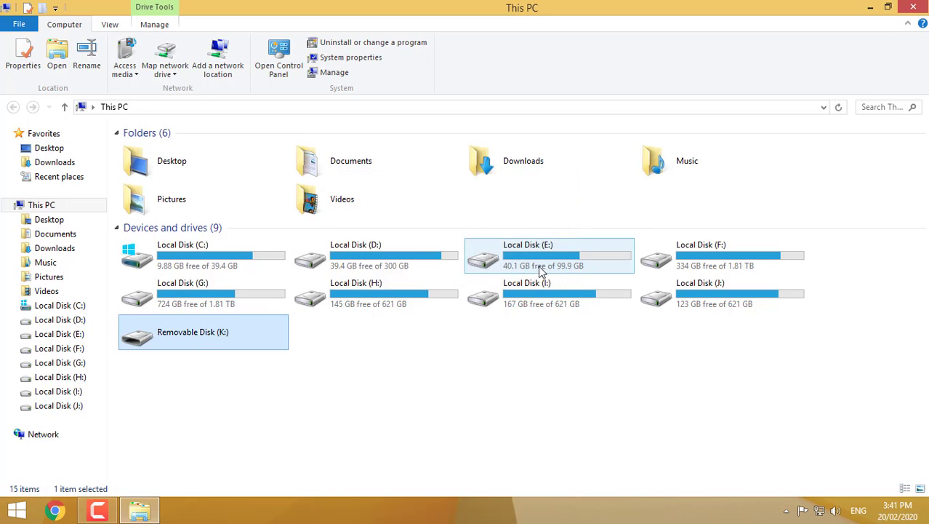
pyautogui.click(914, 6)
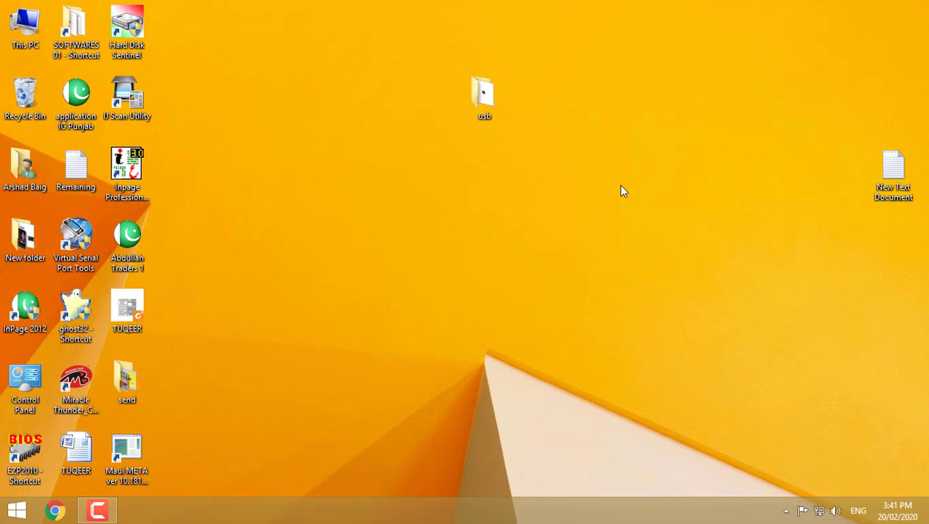
# - Run ChipGenius_v4_19_0319 from the desktop's usb folder and examine the flash drive's controller vendor and part number
pyautogui.doubleClick(477, 94)
pyautogui.doubleClick(166, 175)
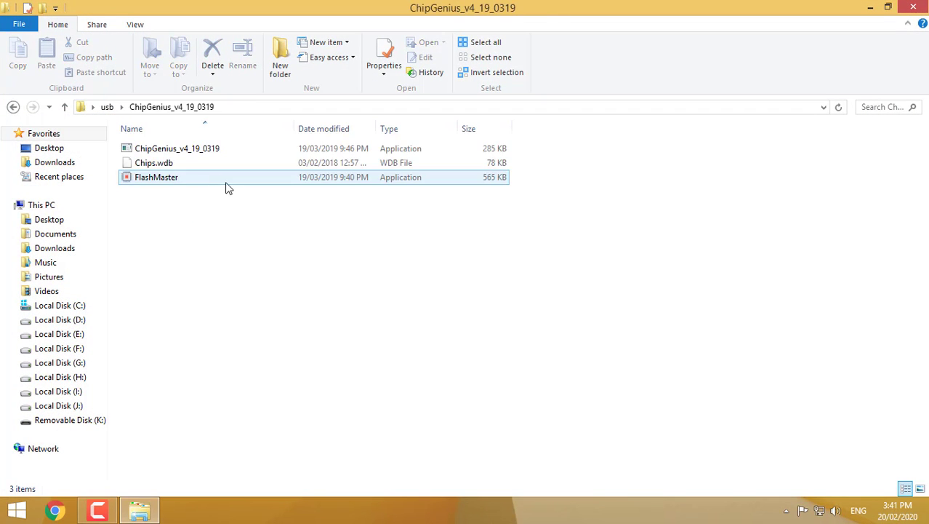
pyautogui.doubleClick(186, 149)
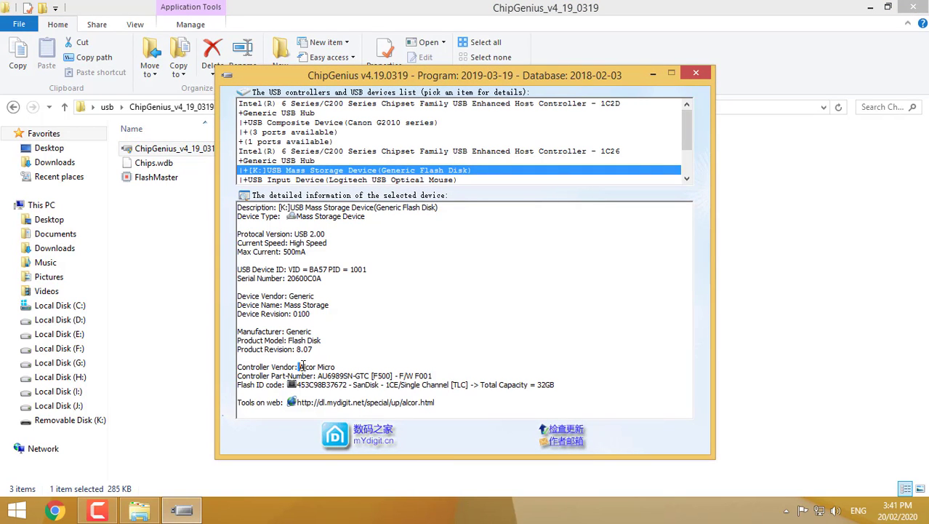
pyautogui.moveTo(299, 365); pyautogui.dragTo(397, 374)
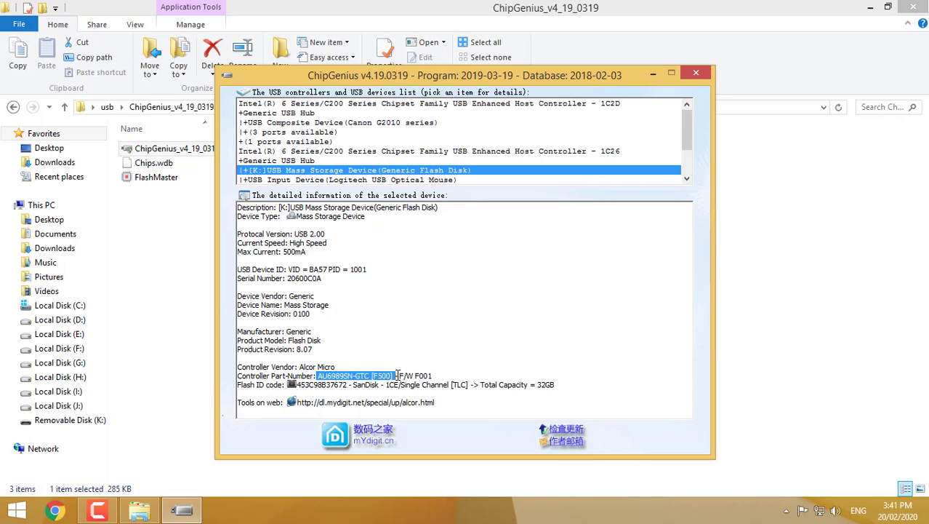
pyautogui.click(485, 337)
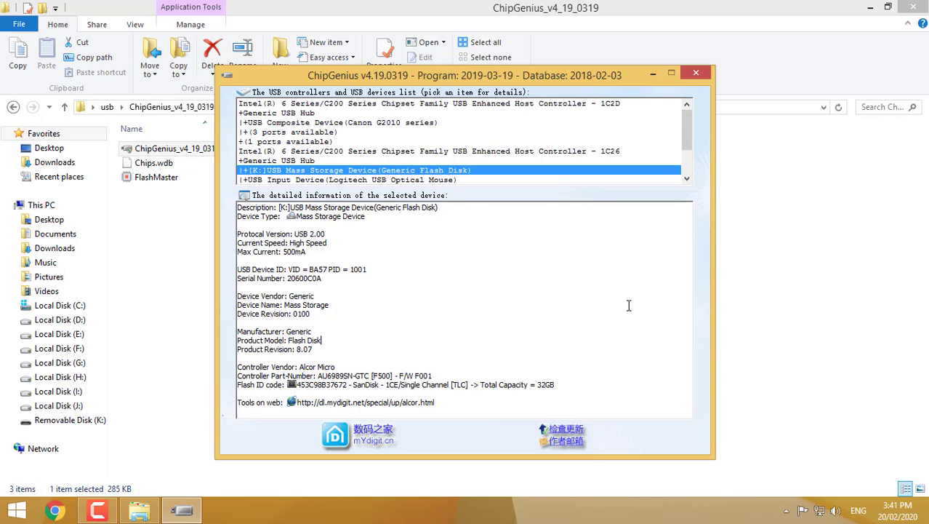
pyautogui.click(702, 76)
# - Extract the AlcorMP(AU6989SN) archive in the usb folder into a subfolder of the same name
pyautogui.click(67, 107)
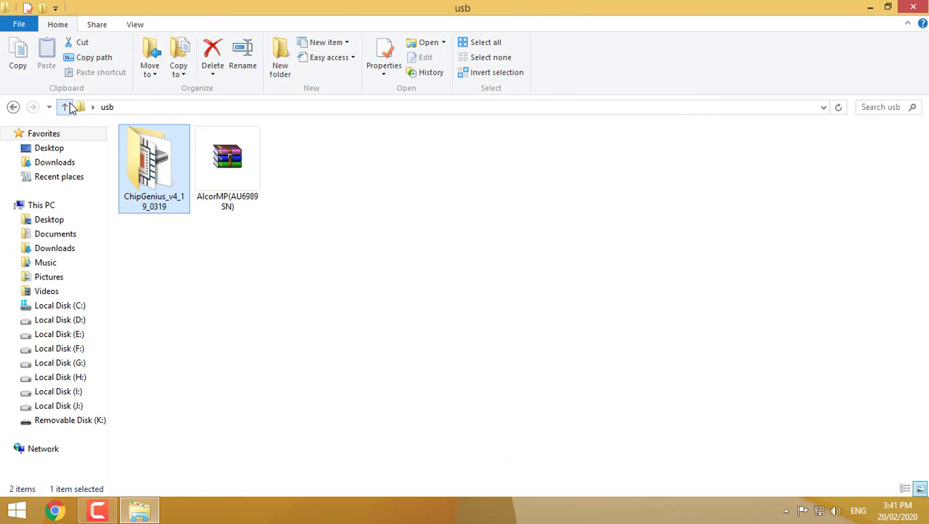
pyautogui.click(229, 185)
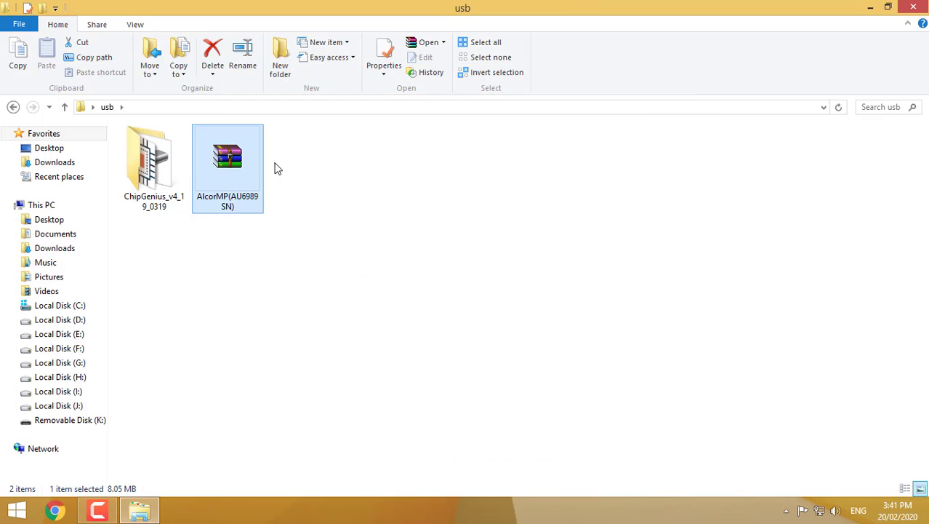
pyautogui.rightClick(254, 158)
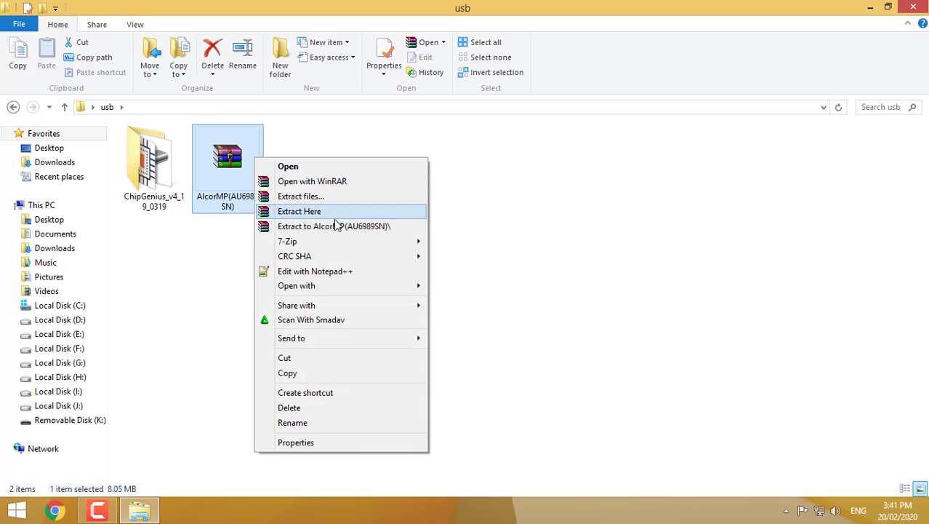
pyautogui.click(339, 227)
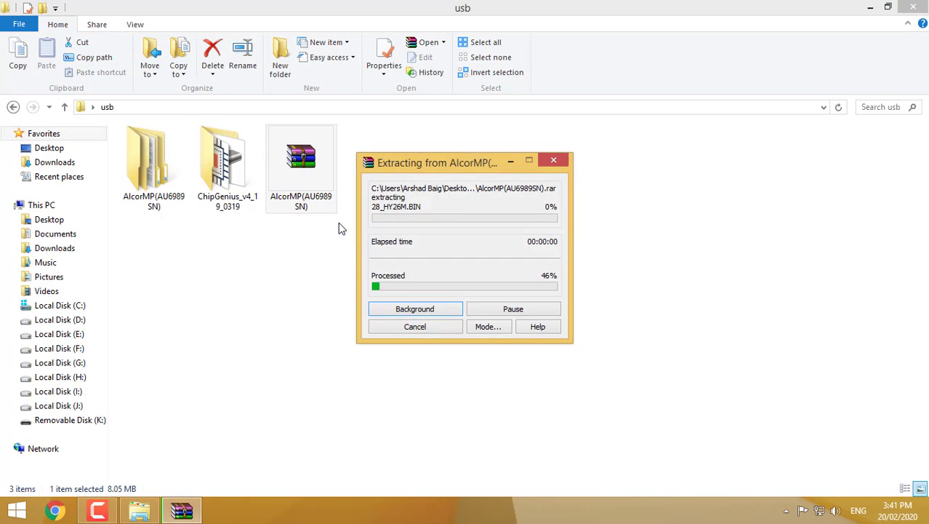
# - Launch the AlcorMP application from the extracted AlcorMP(180907.MD) folder and bring its window to the front
pyautogui.doubleClick(162, 191)
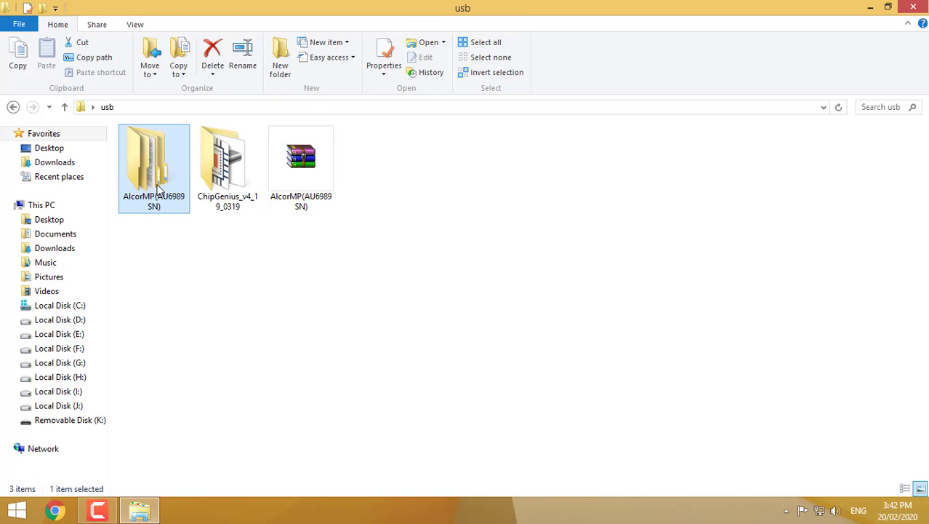
pyautogui.doubleClick(160, 154)
pyautogui.doubleClick(161, 160)
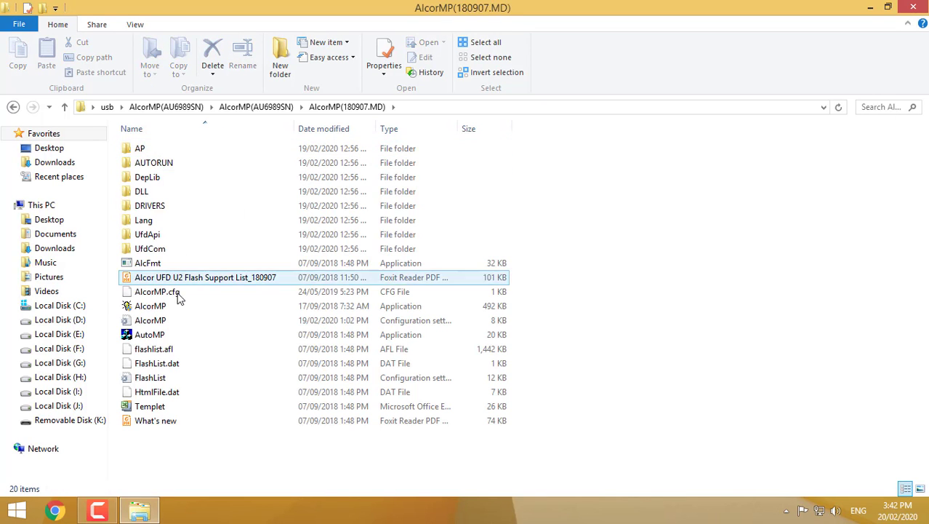
pyautogui.click(178, 306)
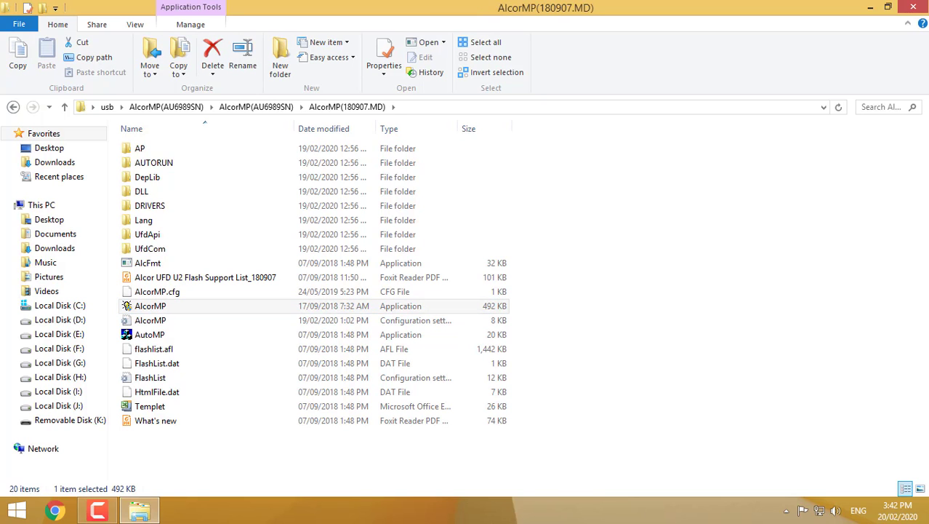
pyautogui.click(574, 307)
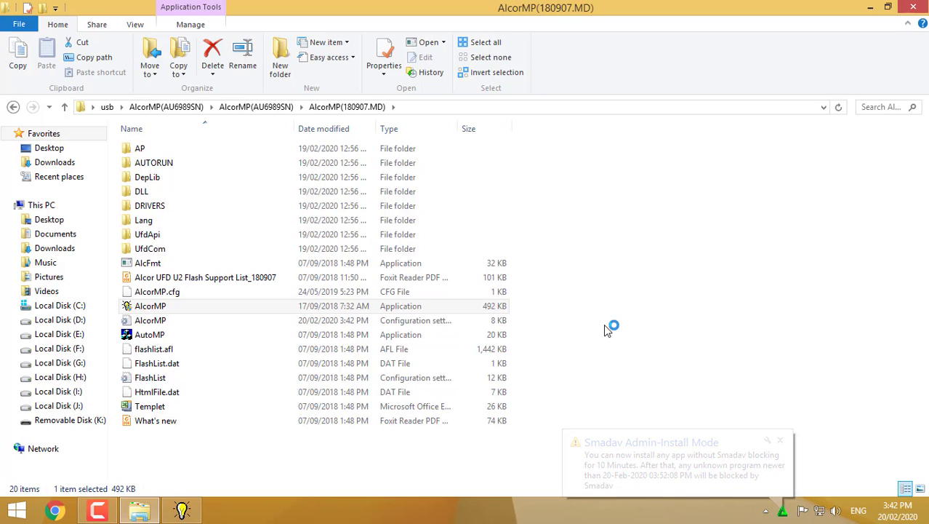
pyautogui.click(183, 511)
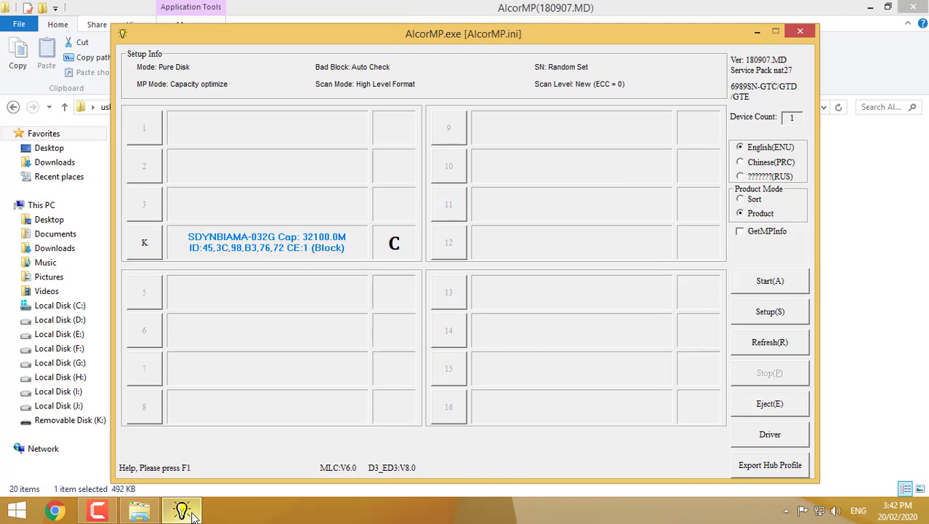
# - Start AlcorMP's production run on the flash drive in slot K with the existing setup
pyautogui.moveTo(320, 32); pyautogui.dragTo(403, 22)
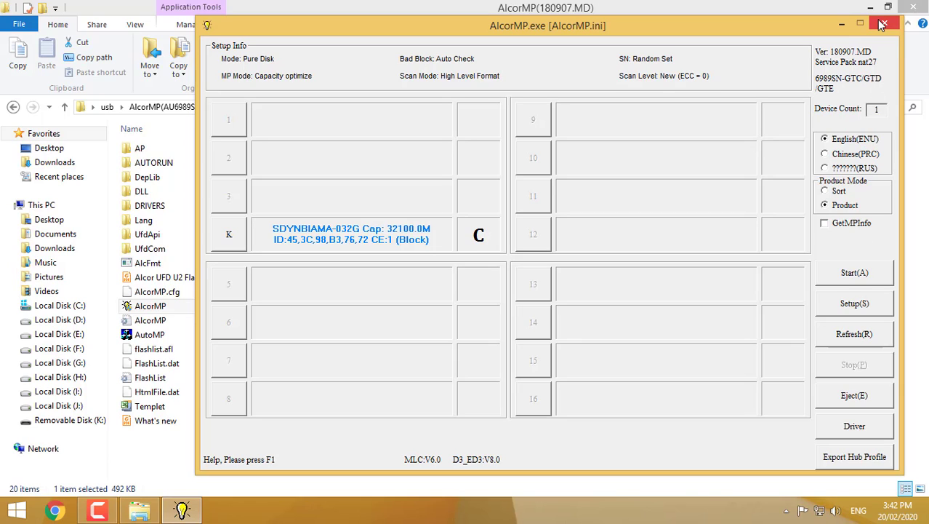
pyautogui.click(864, 276)
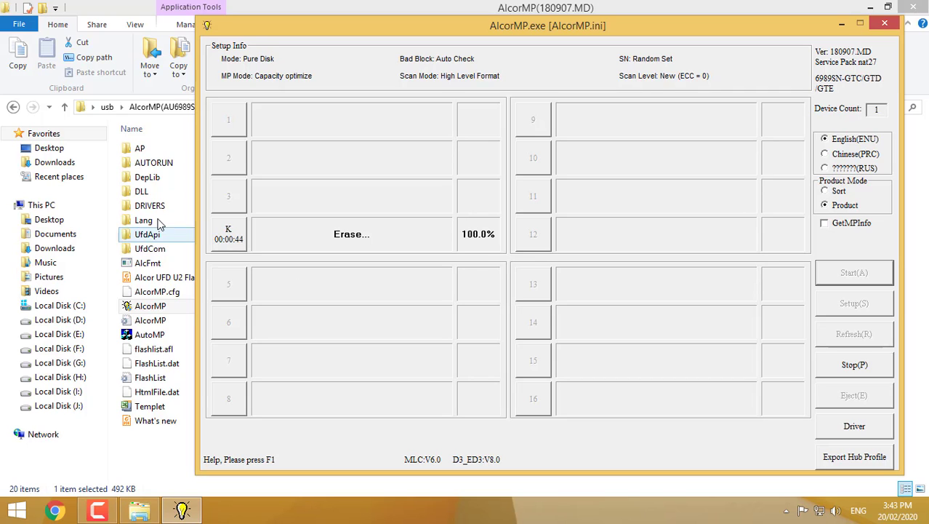
# - Open This PC in File Explorer, check drive K's progress and result in AlcorMP, and close AlcorMP
pyautogui.click(65, 107)
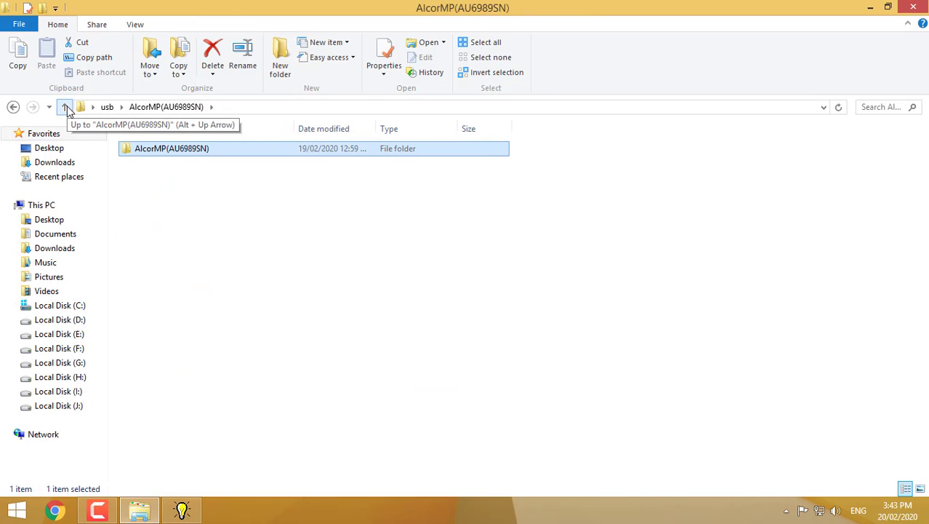
pyautogui.click(59, 207)
pyautogui.click(182, 509)
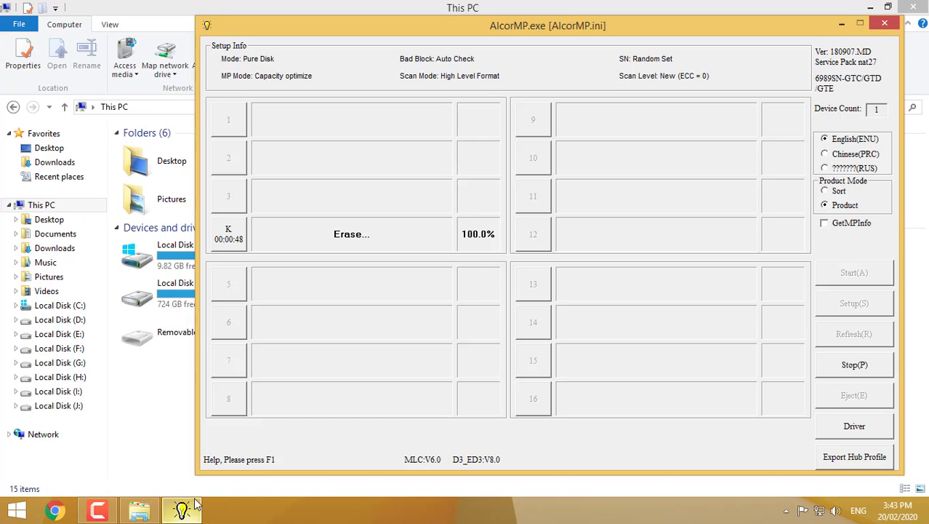
pyautogui.moveTo(304, 35); pyautogui.dragTo(374, 41)
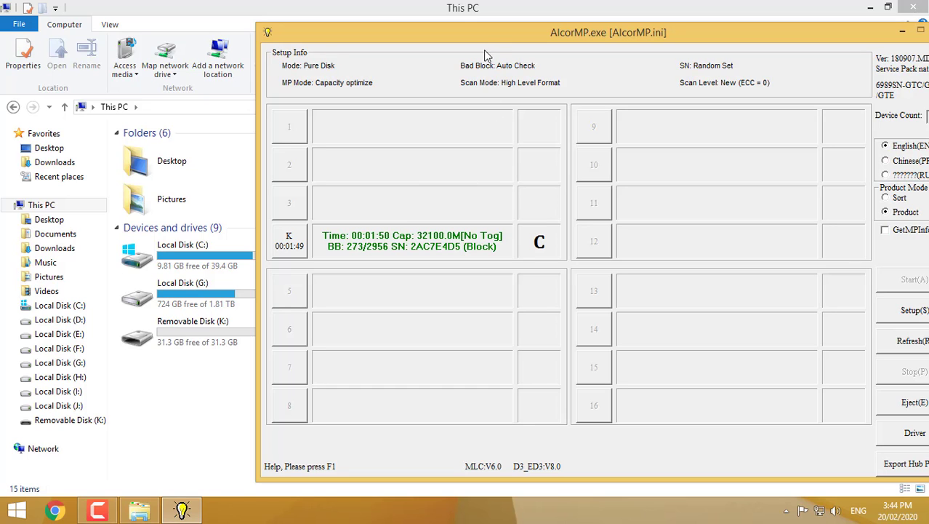
pyautogui.moveTo(483, 41); pyautogui.dragTo(471, 41)
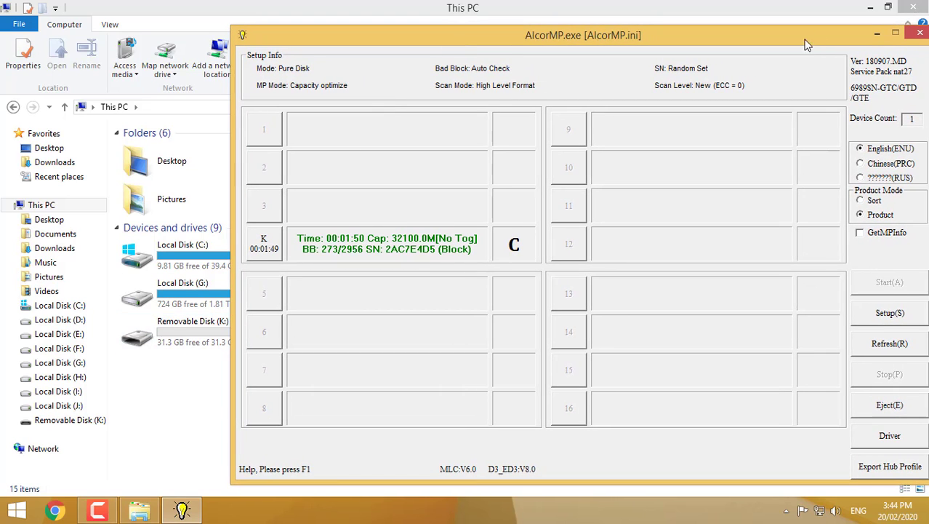
pyautogui.moveTo(803, 38); pyautogui.dragTo(778, 46)
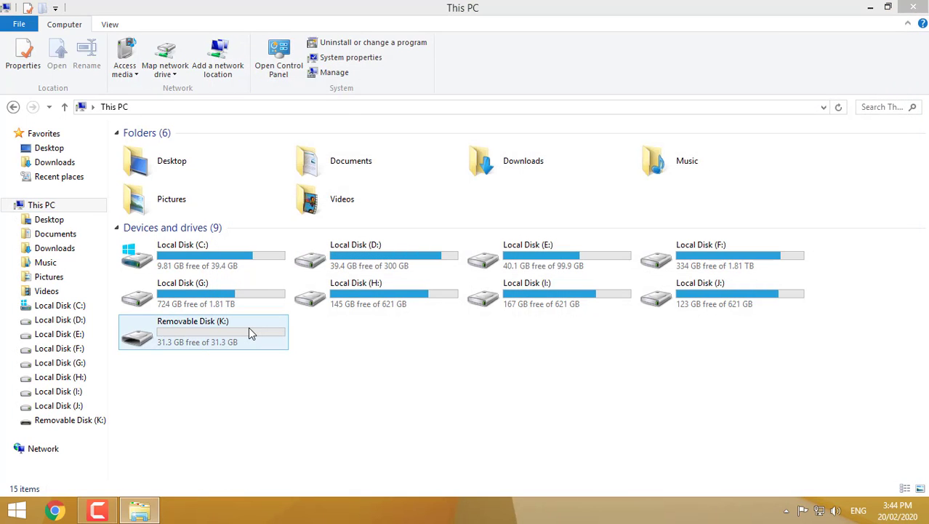
# - Open Removable Disk (K:) to check its contents and return to This PC
pyautogui.click(250, 332)
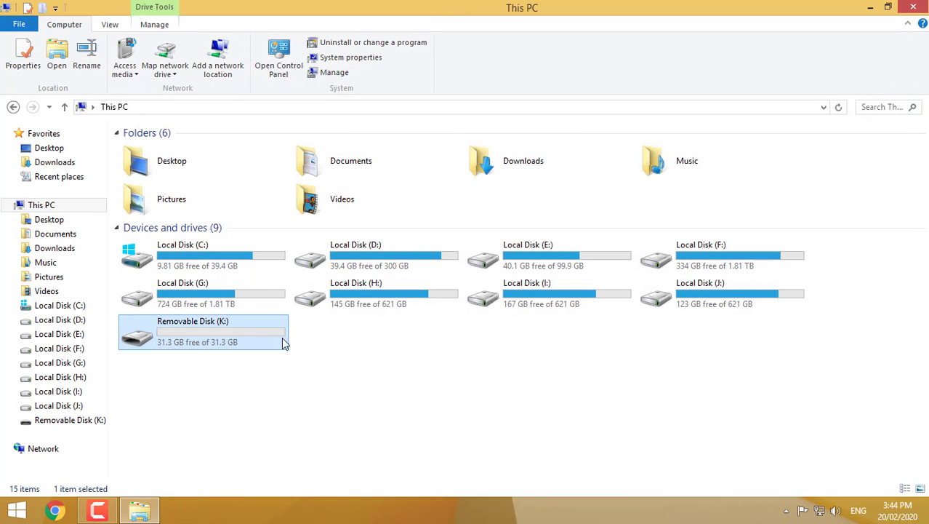
pyautogui.doubleClick(255, 336)
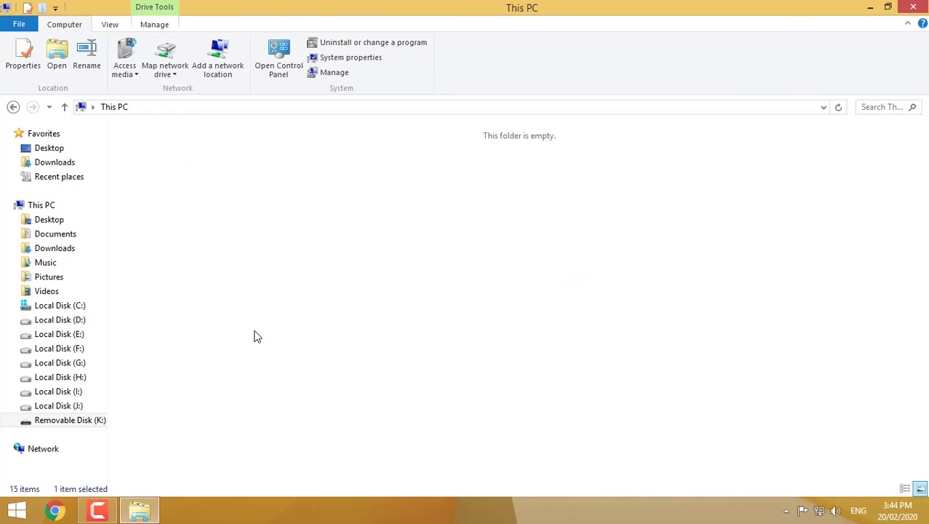
pyautogui.click(65, 107)
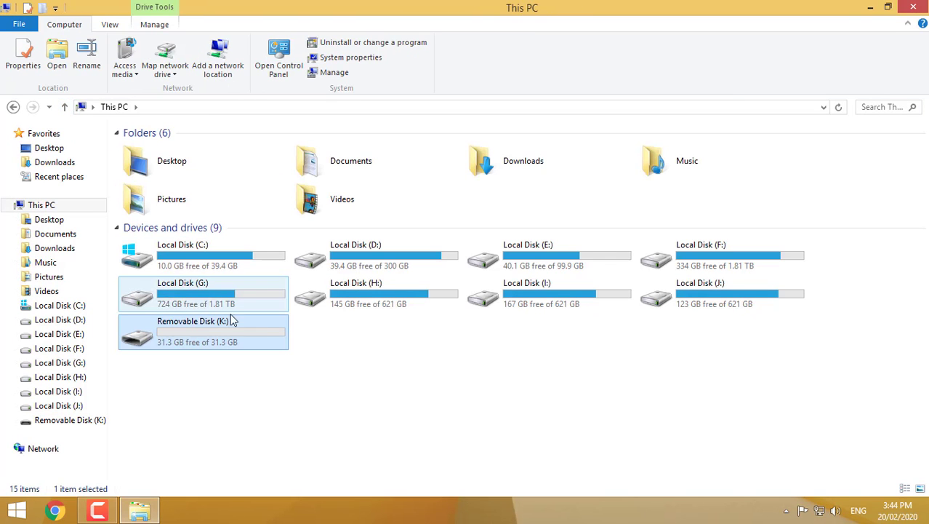
# - Copy the video "Ayyan - You and I (Official video) ft. F.Charm" from Local Disk (H:) to Removable Disk (K:)
pyautogui.doubleClick(376, 301)
pyautogui.scroll(-2, 224, 360)
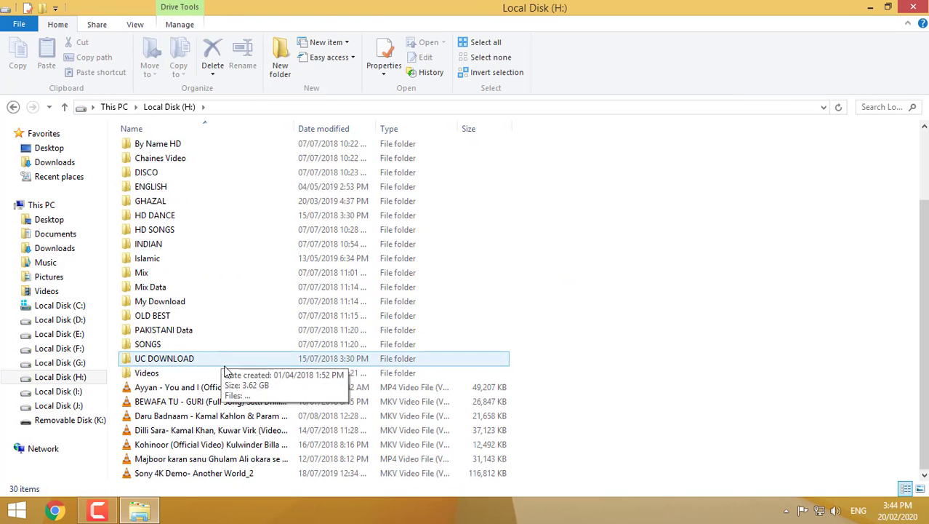
pyautogui.rightClick(179, 390)
pyautogui.moveTo(442, 281)
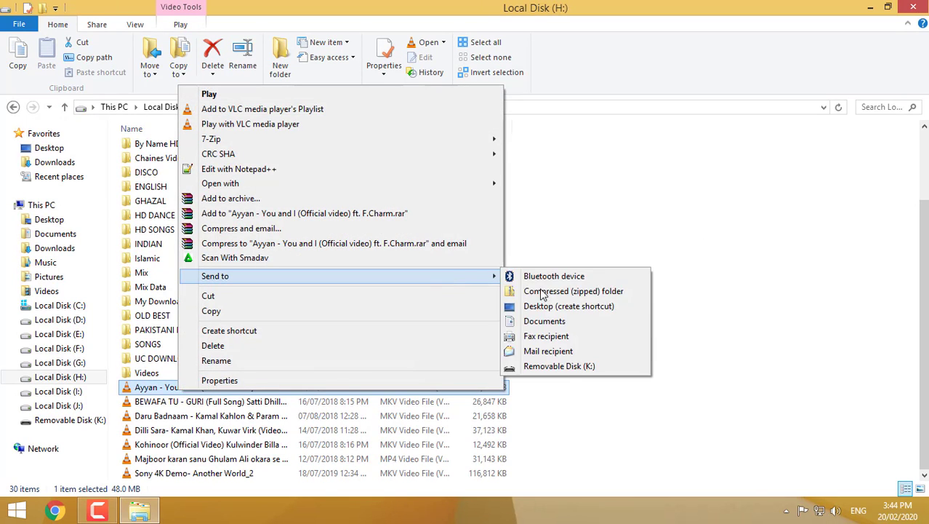
pyautogui.click(560, 365)
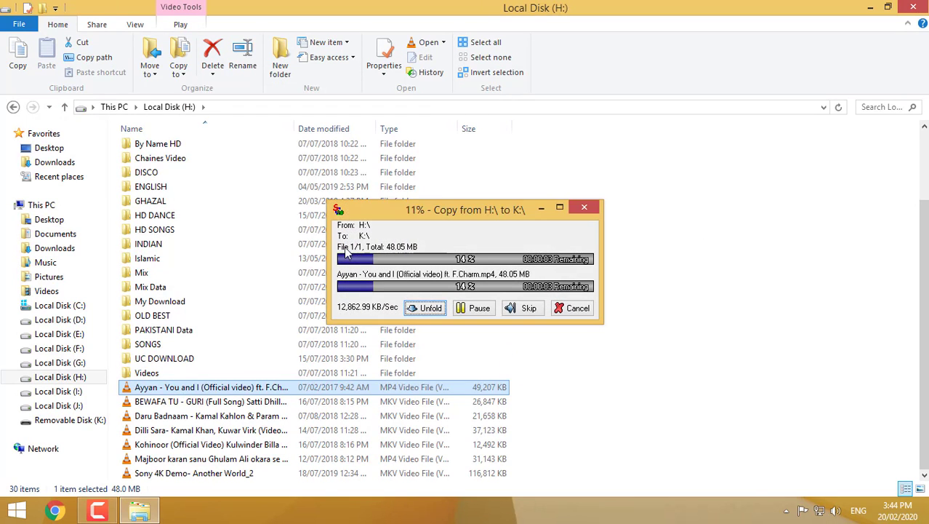
# - Check Removable Disk (K:) for the copied video and return to This PC
pyautogui.click(64, 107)
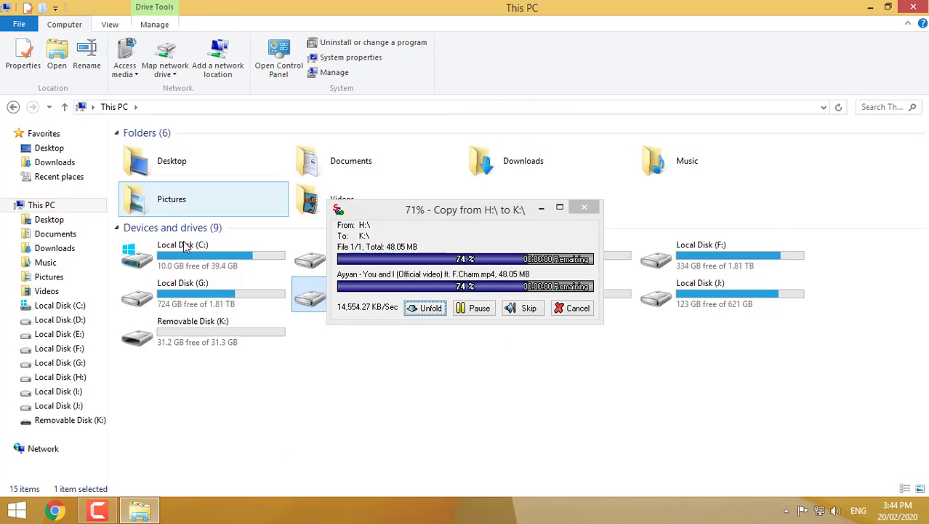
pyautogui.doubleClick(224, 337)
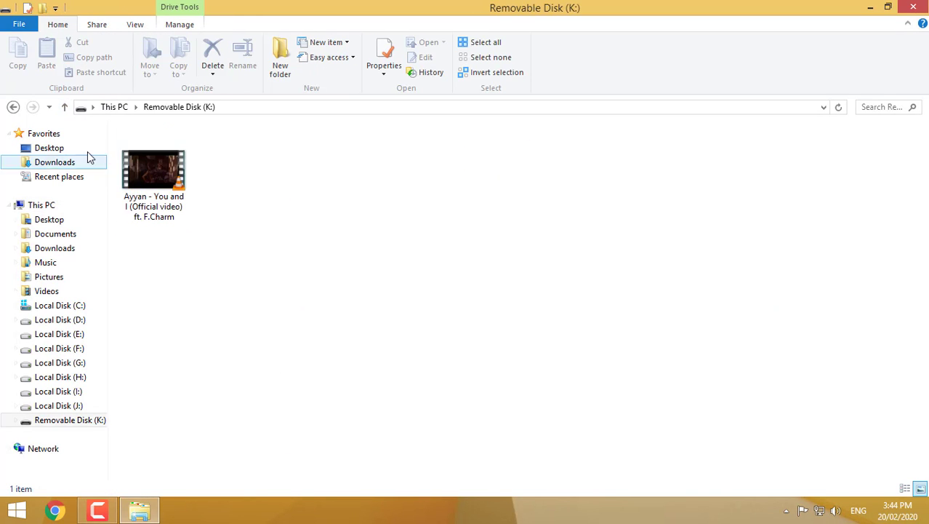
pyautogui.click(64, 106)
# - Examine the file system, used space and capacity in the properties of Removable Disk (K:), and close them
pyautogui.rightClick(204, 341)
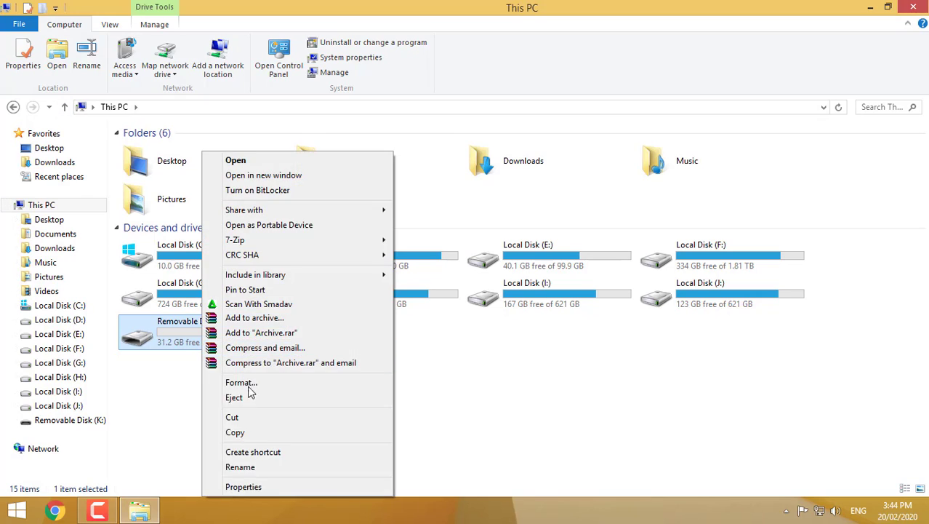
pyautogui.click(280, 482)
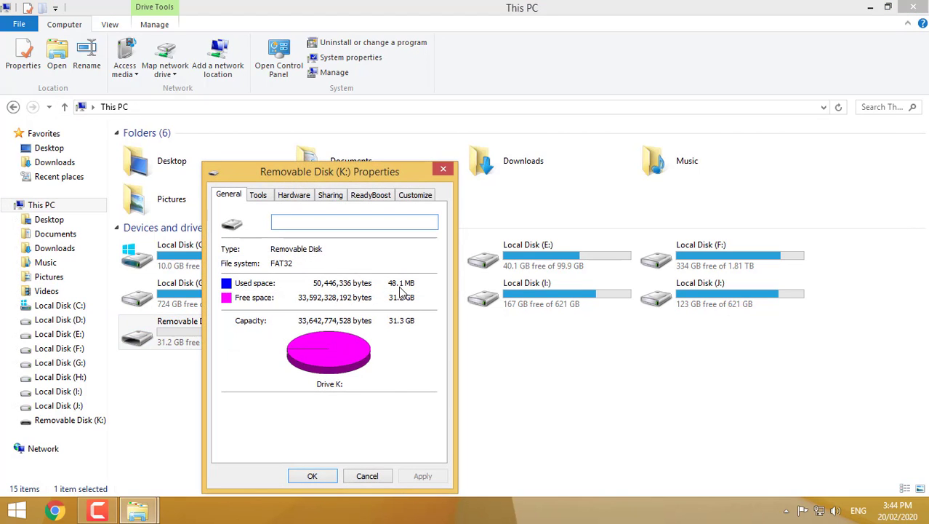
pyautogui.click(442, 172)
pyautogui.click(356, 373)
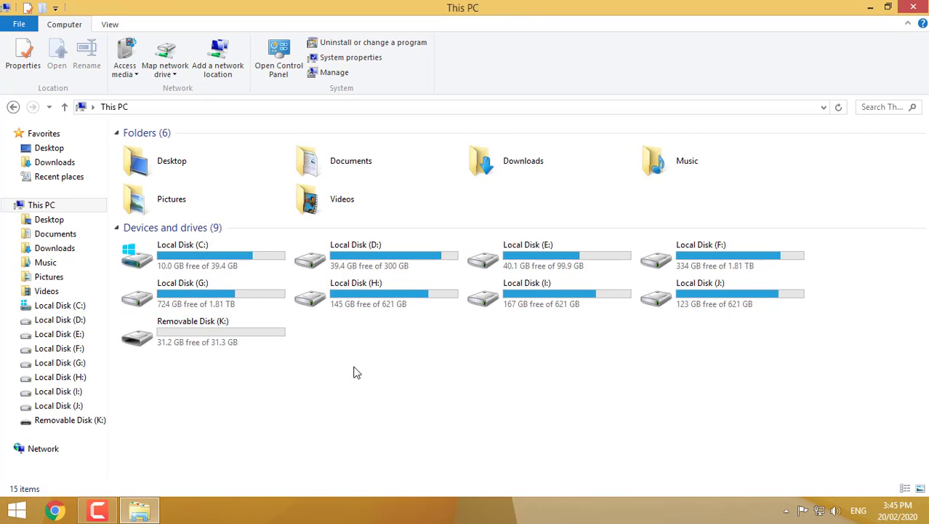